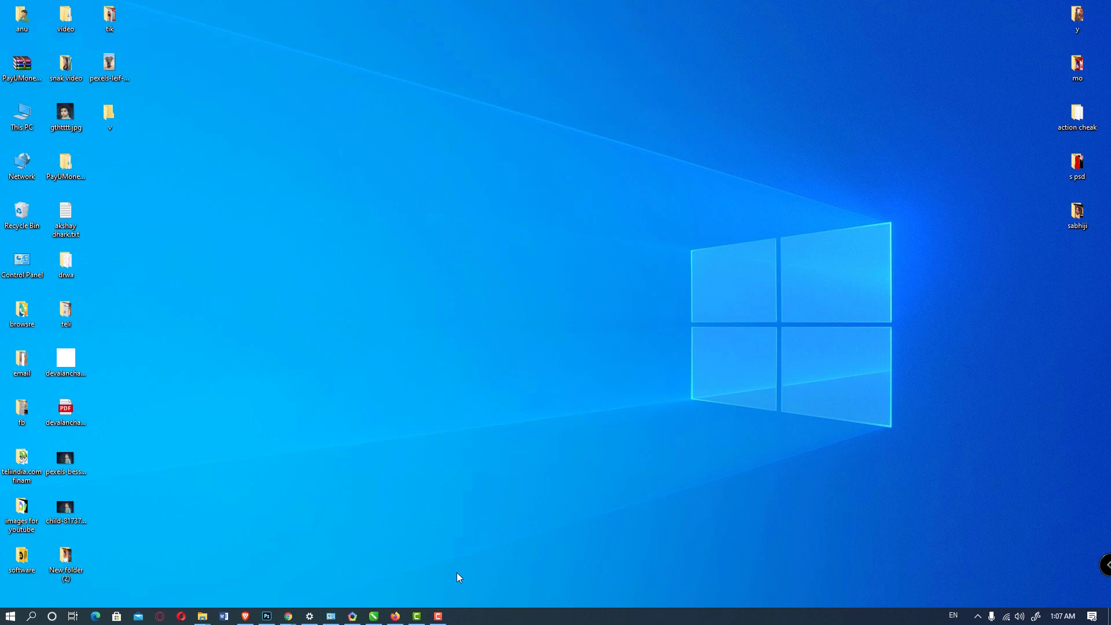
Find Fast.com through a Google search and open it in a new tab, showing 19 Mbps
mouse_move(288, 617)
click(333, 583)
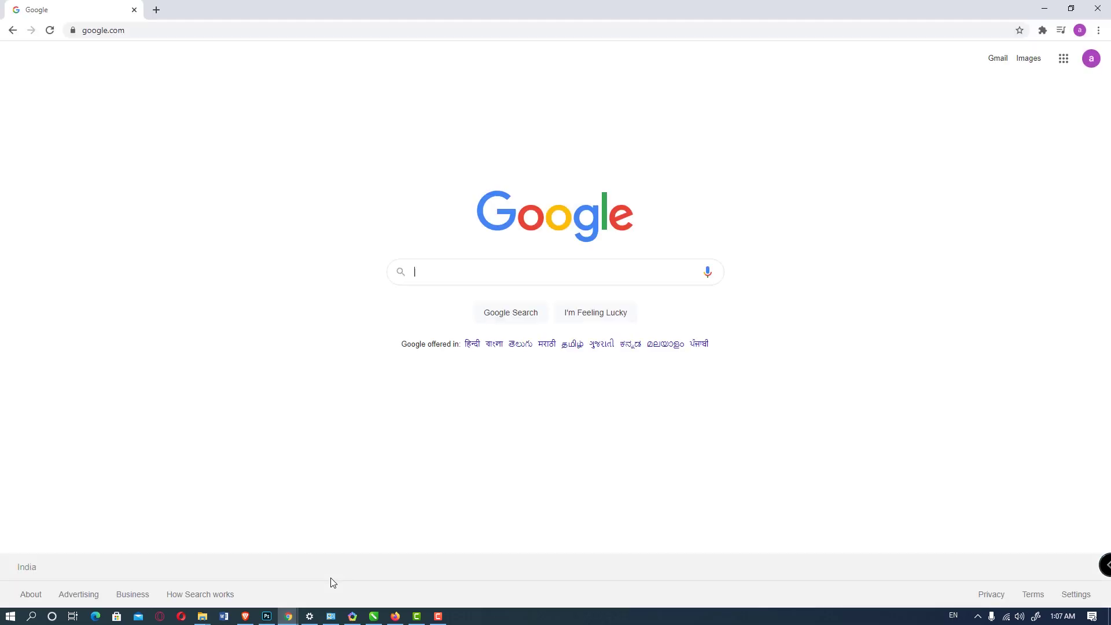
click(492, 271)
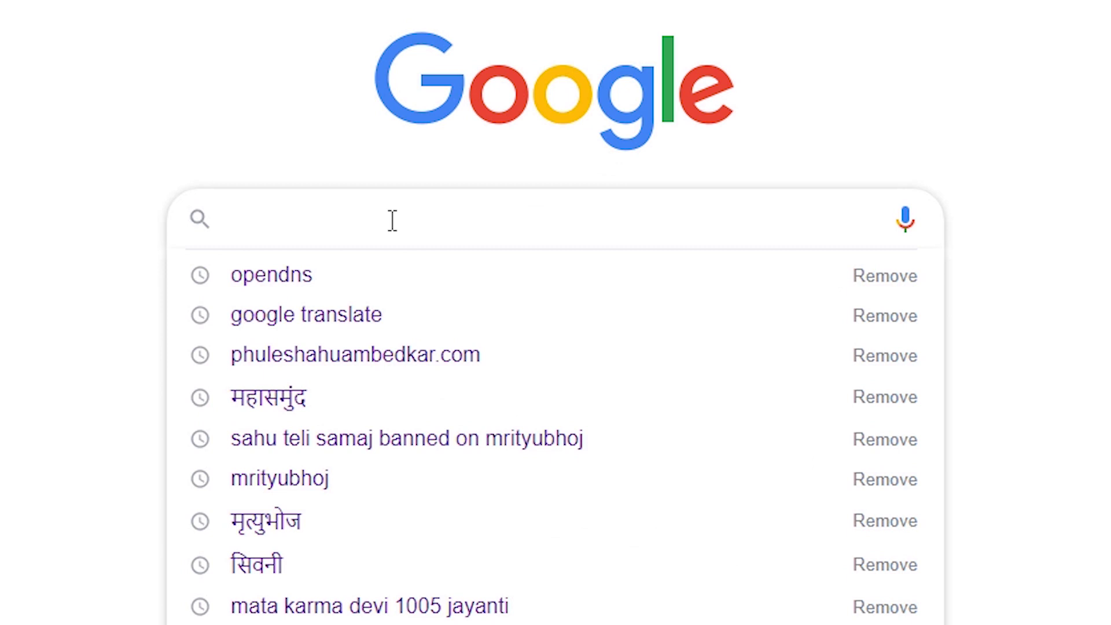
text(fast)
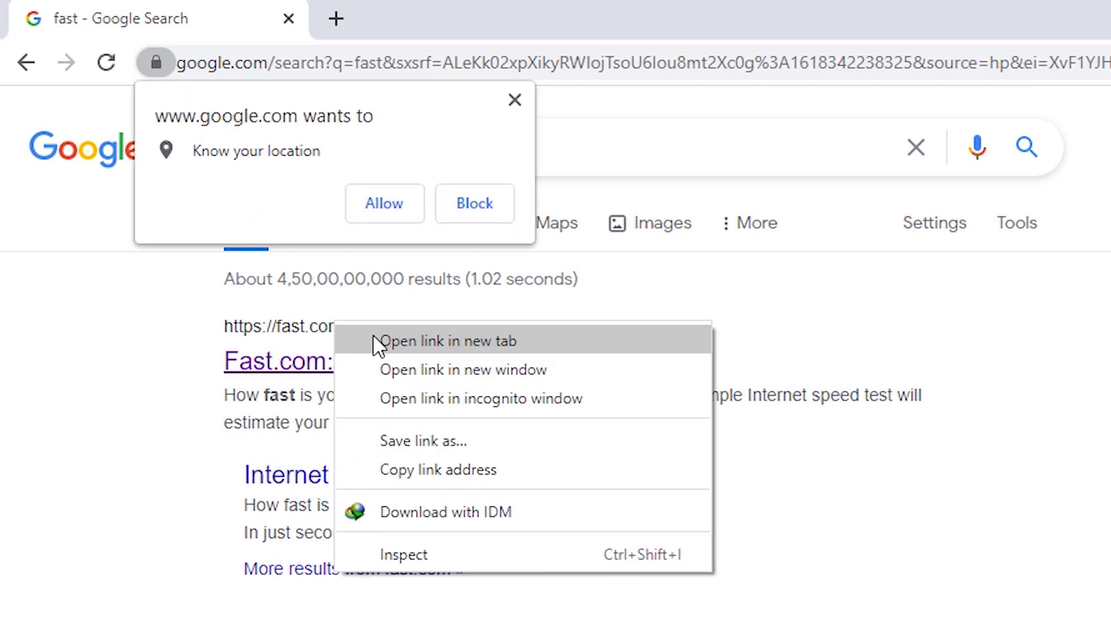
click(382, 341)
click(434, 18)
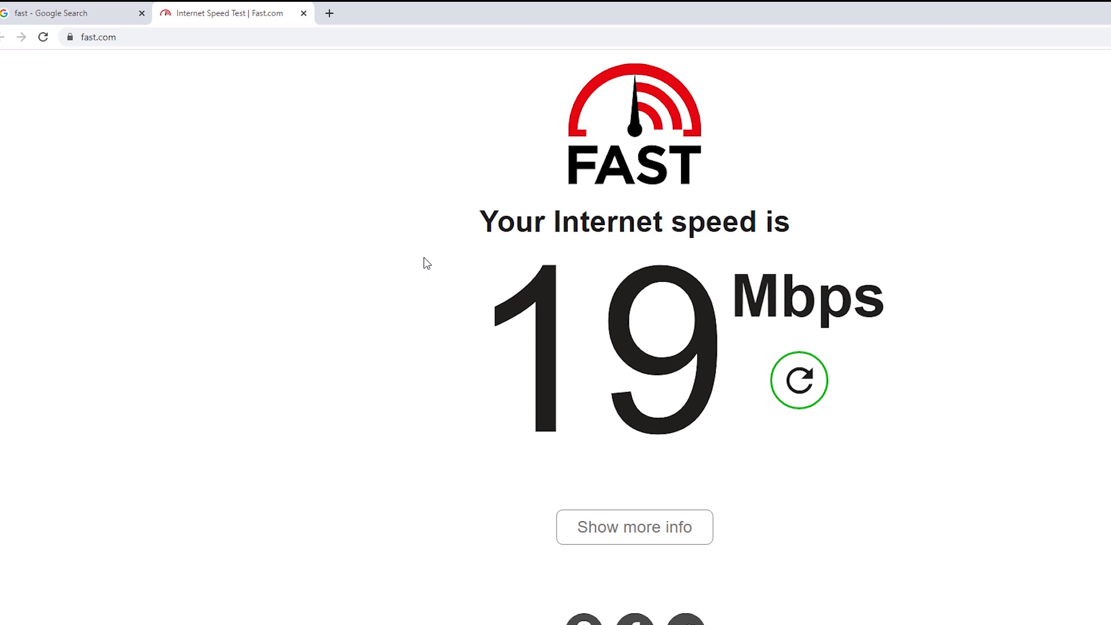
Open a new tab and go to google.com
click(329, 13)
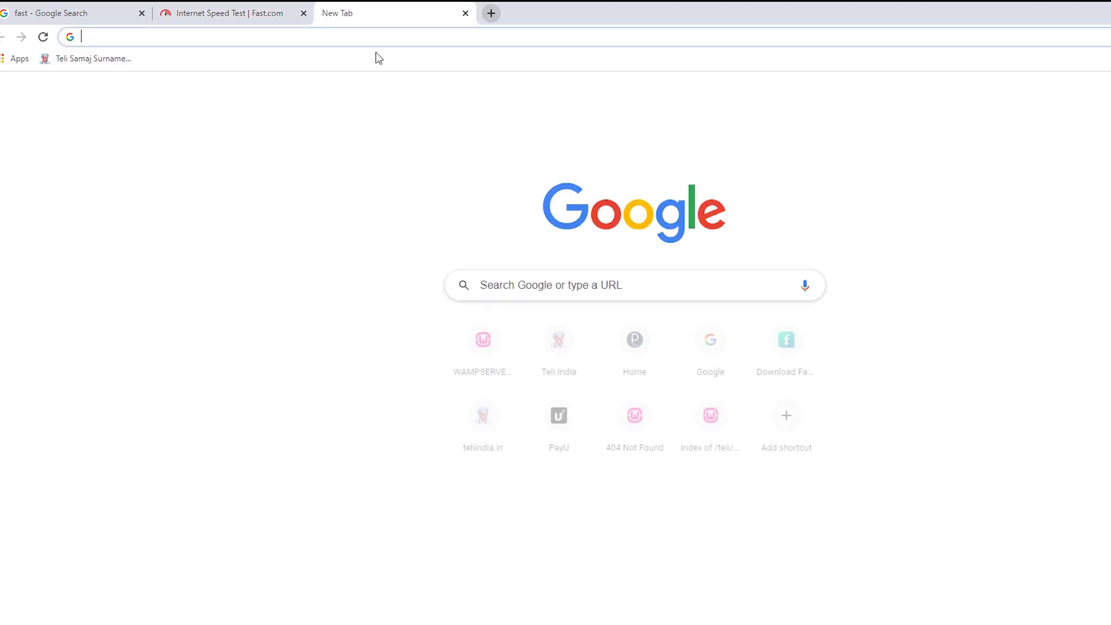
click(255, 38)
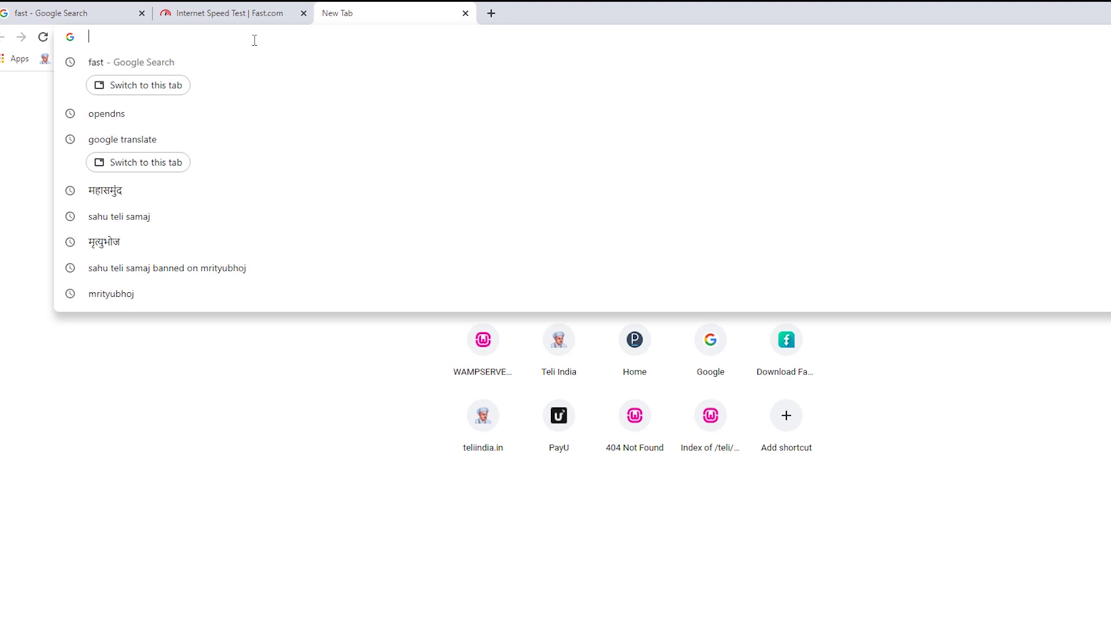
text(goo)
key(Return)
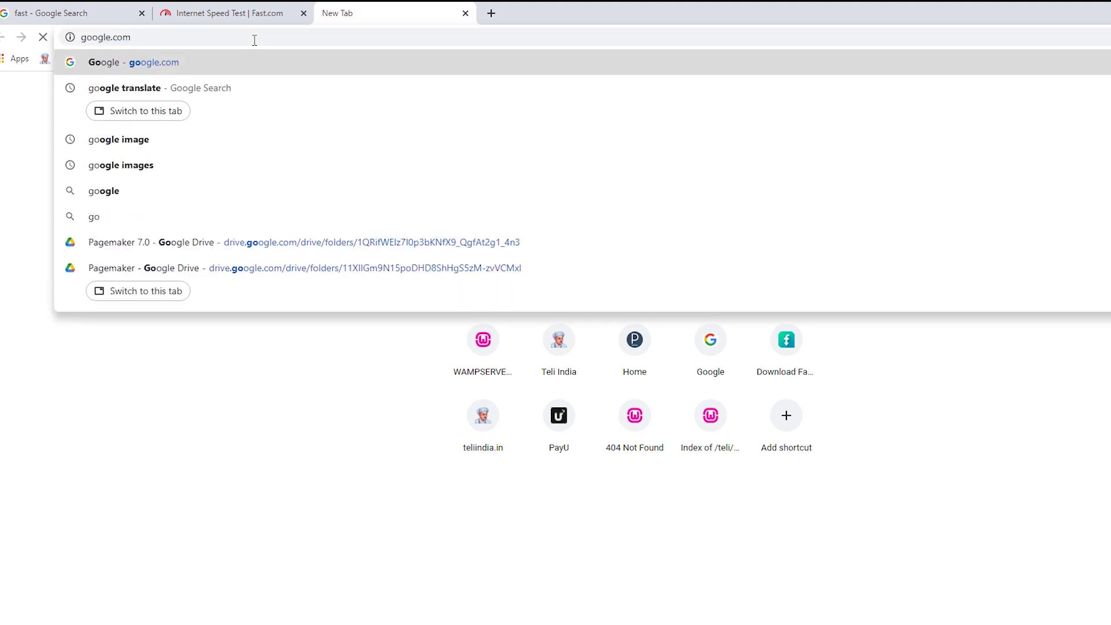
Search Google for 'opendns' and open the OpenDNS result in its own tab
click(510, 318)
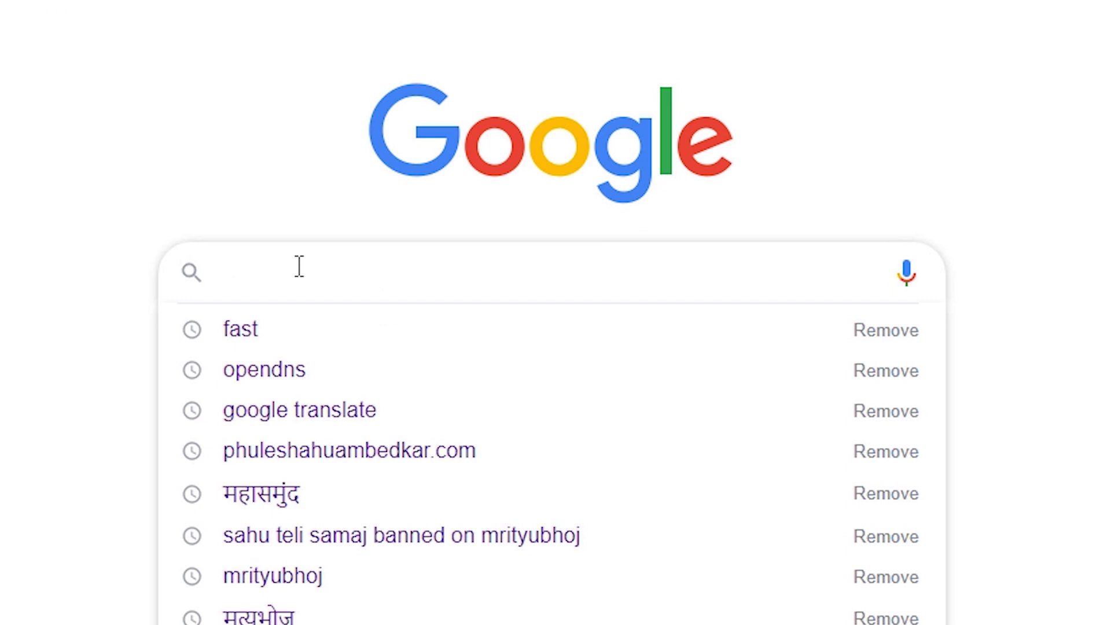
text(op)
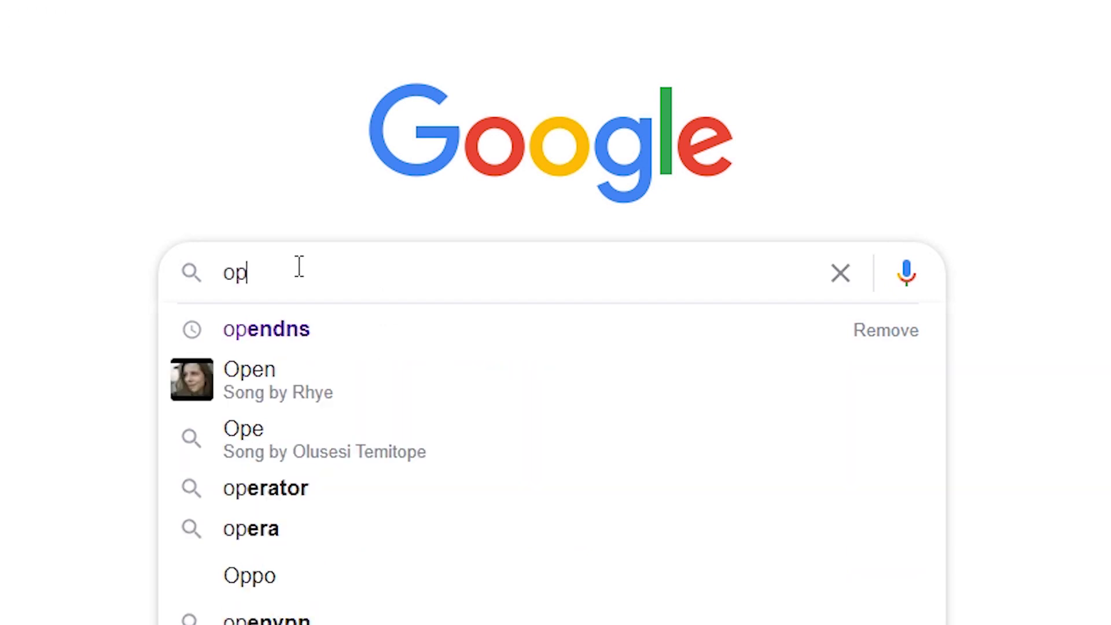
text(endns)
key(Return)
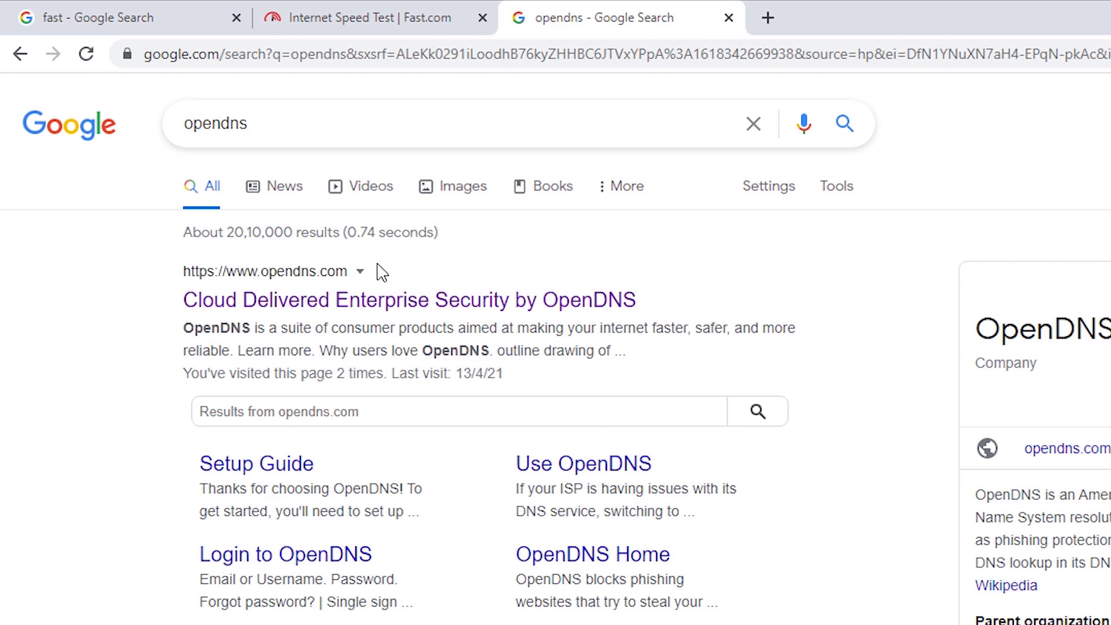
right_click(399, 306)
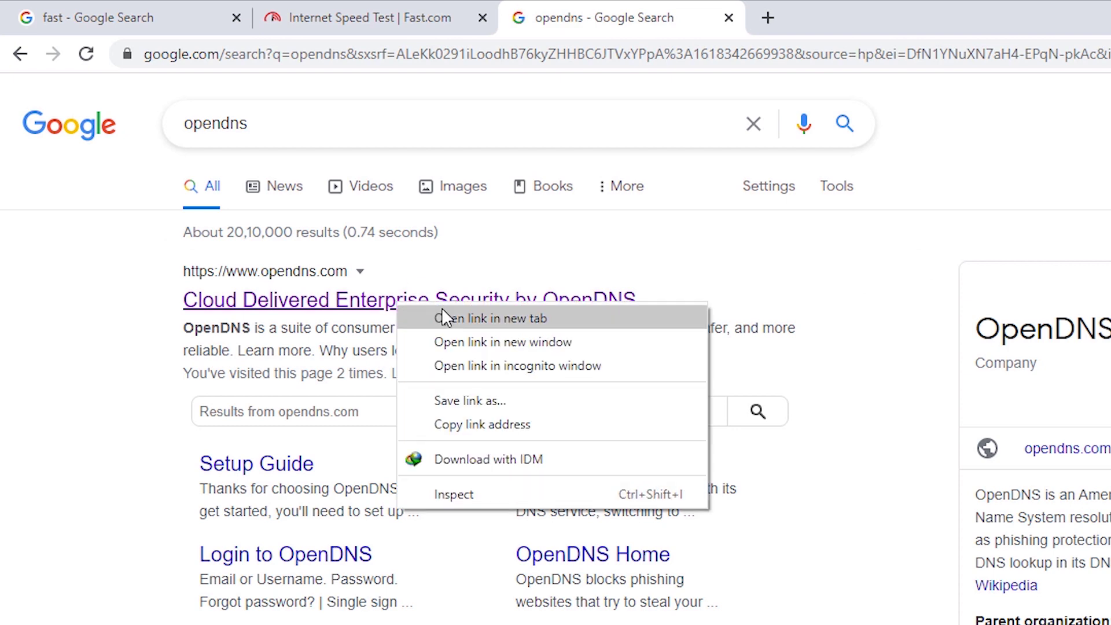
click(461, 317)
click(886, 17)
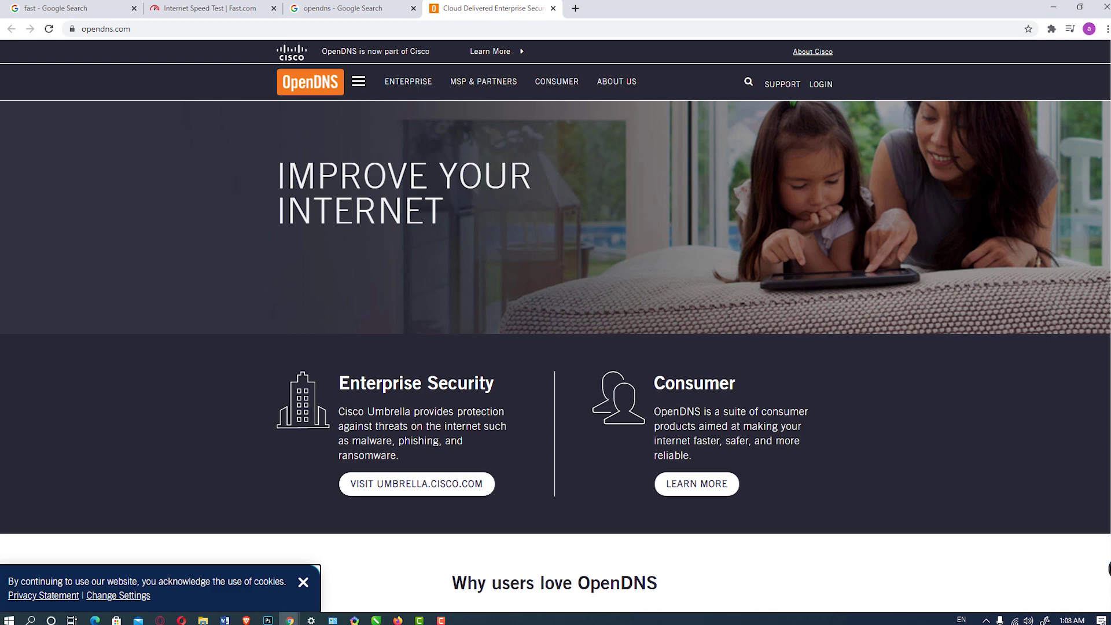
Open the Consumer page and select the FamilyShield nameservers 208.67.222.123 and 208.67.220.123
click(705, 487)
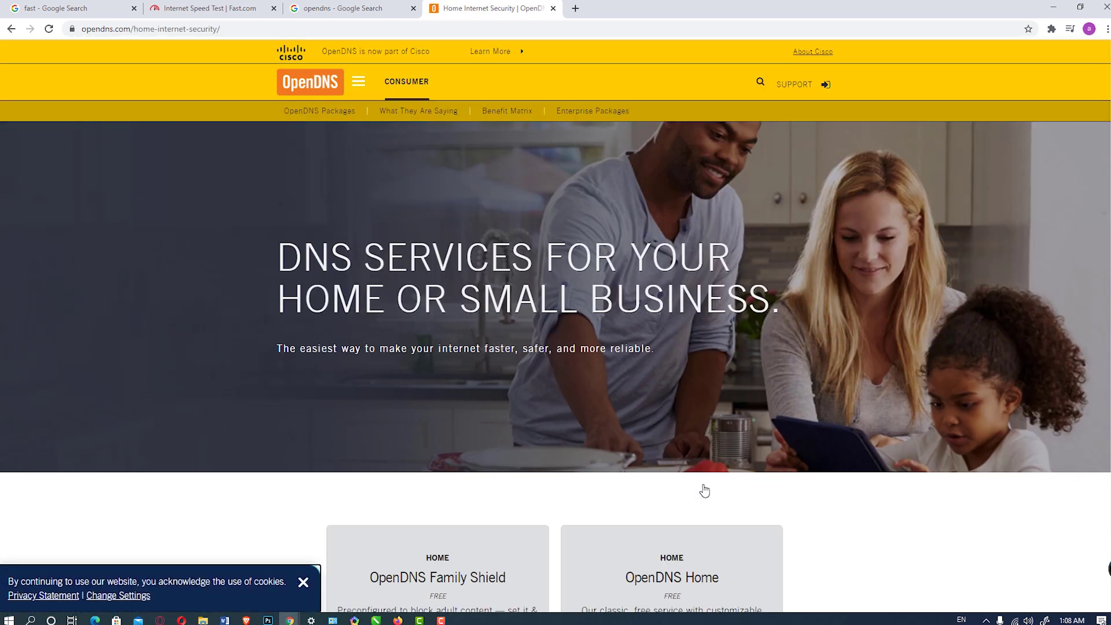
scroll(518, 261, down, 3)
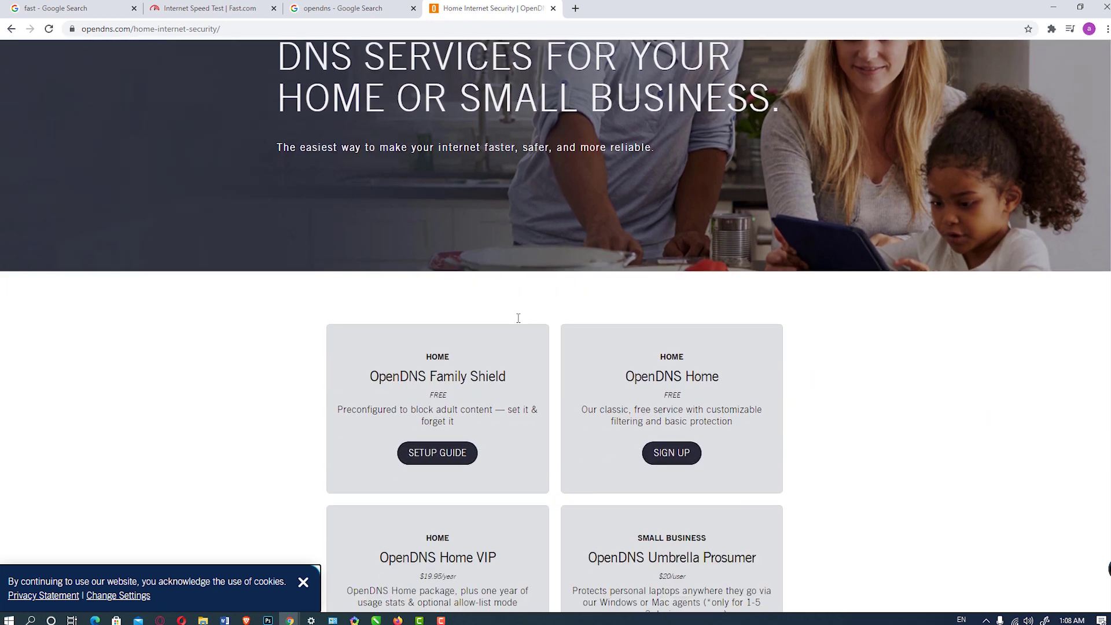
scroll(517, 287, down, 2)
scroll(518, 319, down, 2)
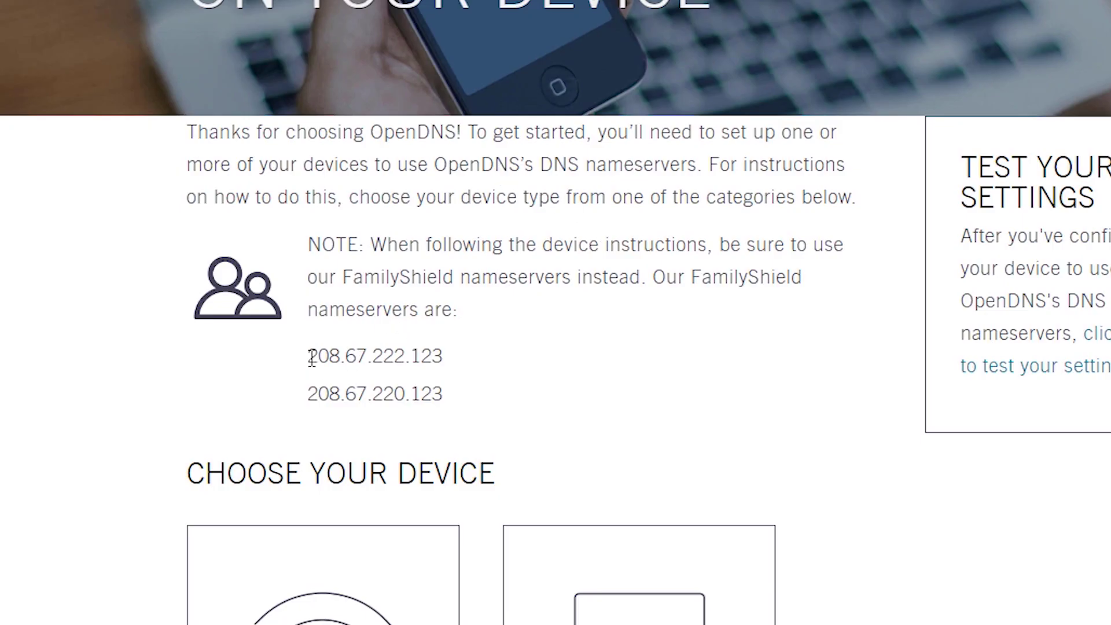
drag(308, 356, 444, 356)
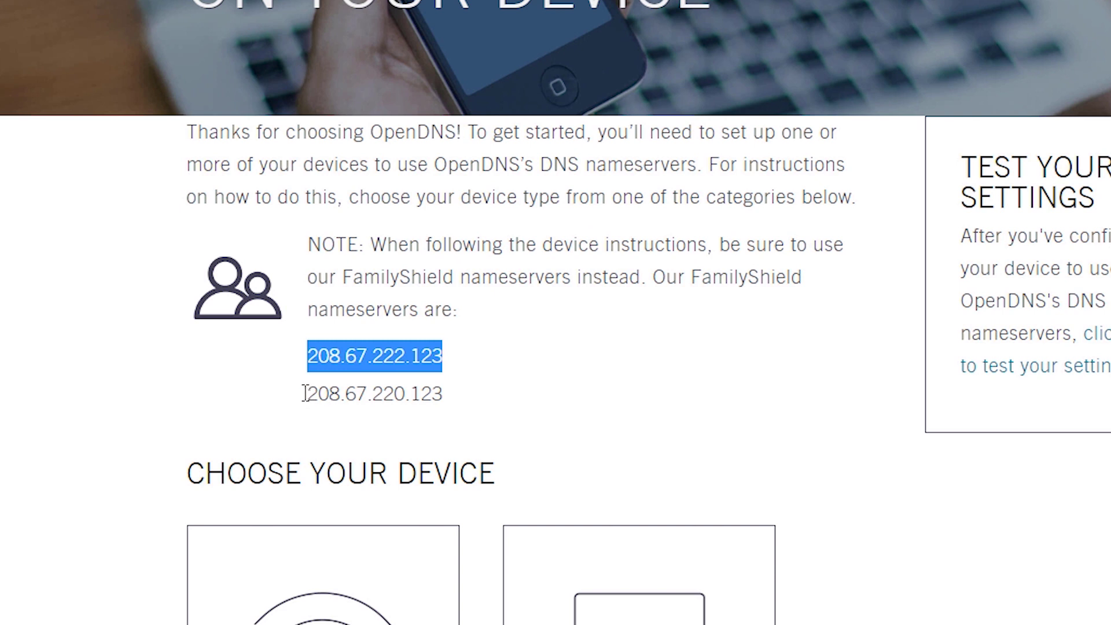
drag(308, 395, 454, 399)
click(474, 396)
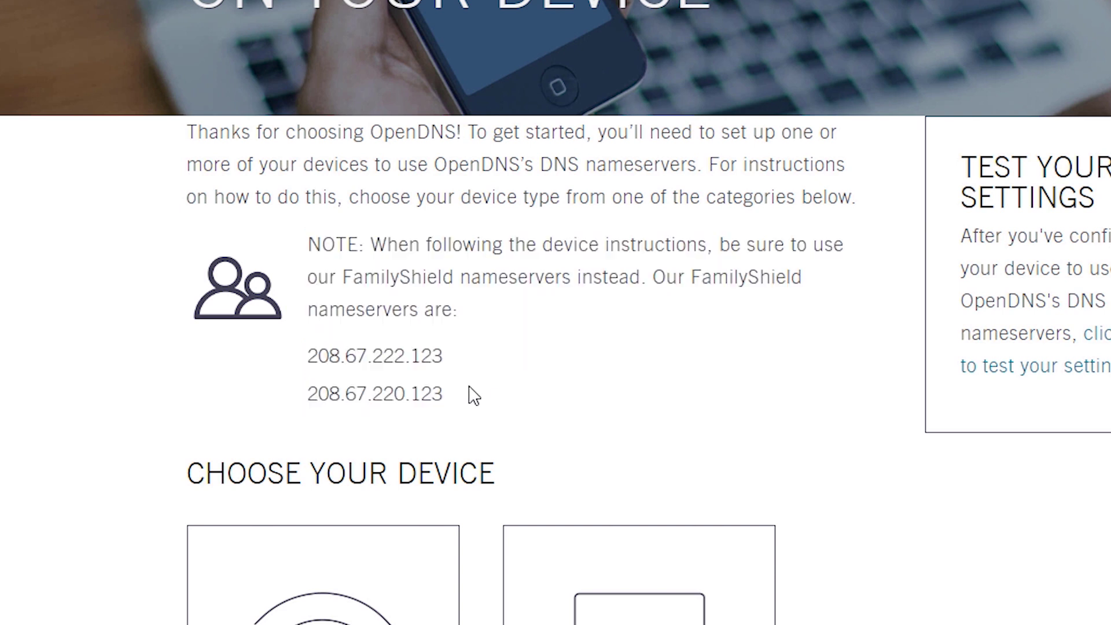
drag(307, 356, 445, 396)
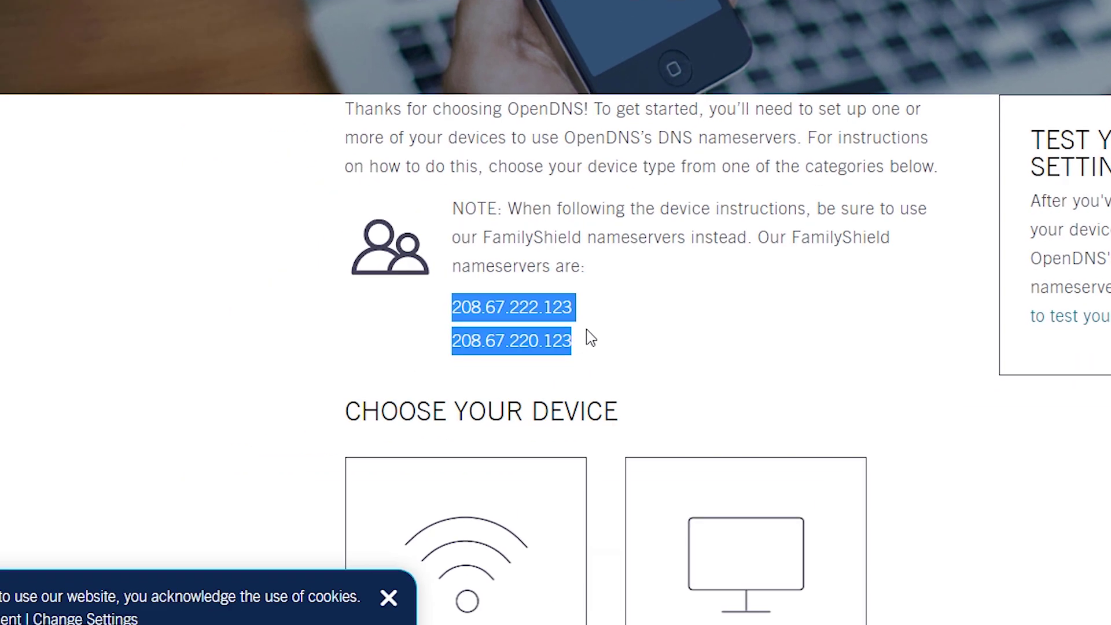
click(469, 395)
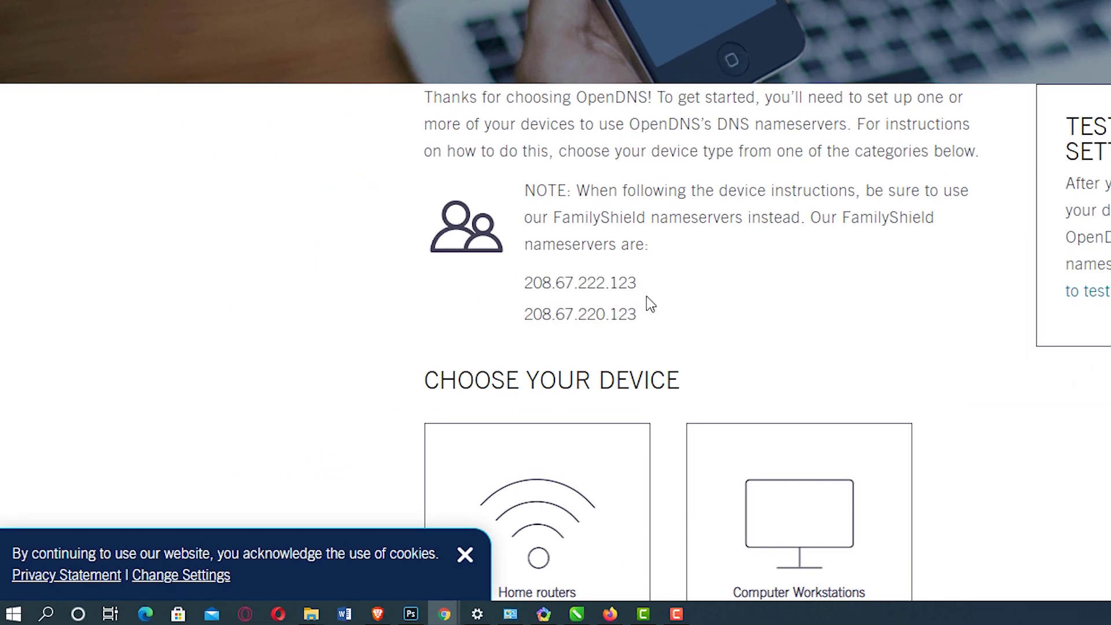
Search the Start menu for 'network' and open View network connections
click(14, 615)
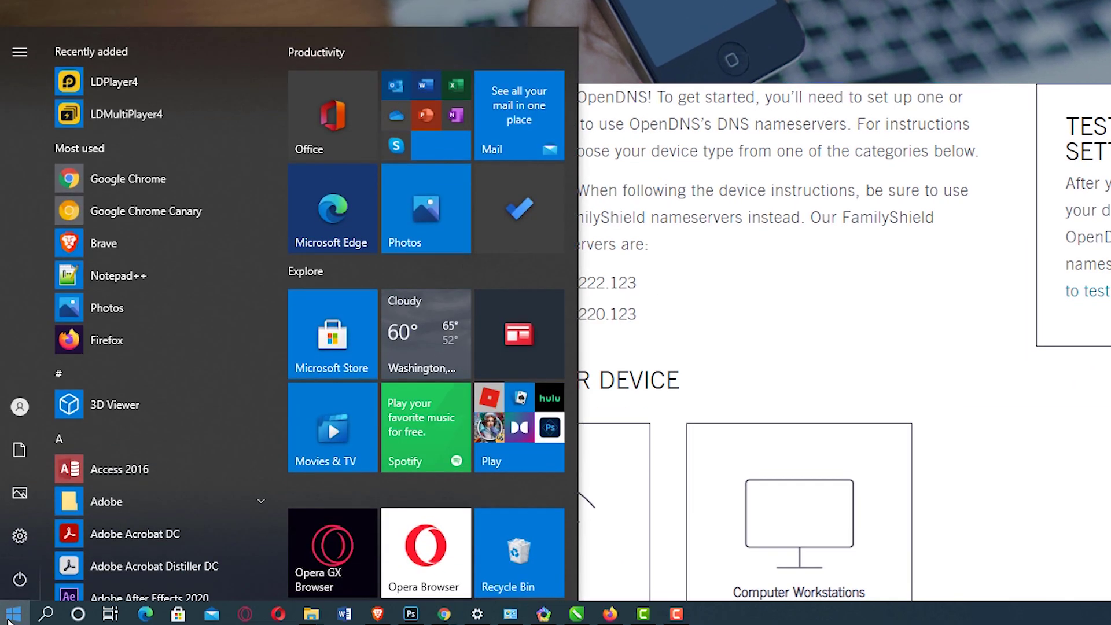
click(13, 615)
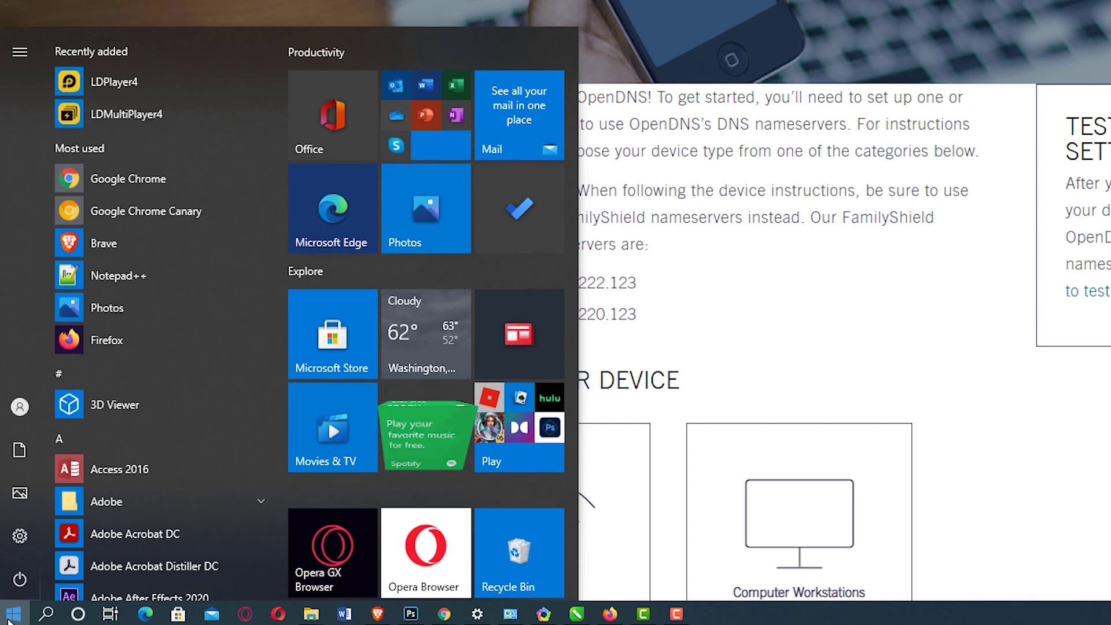
text(ne)
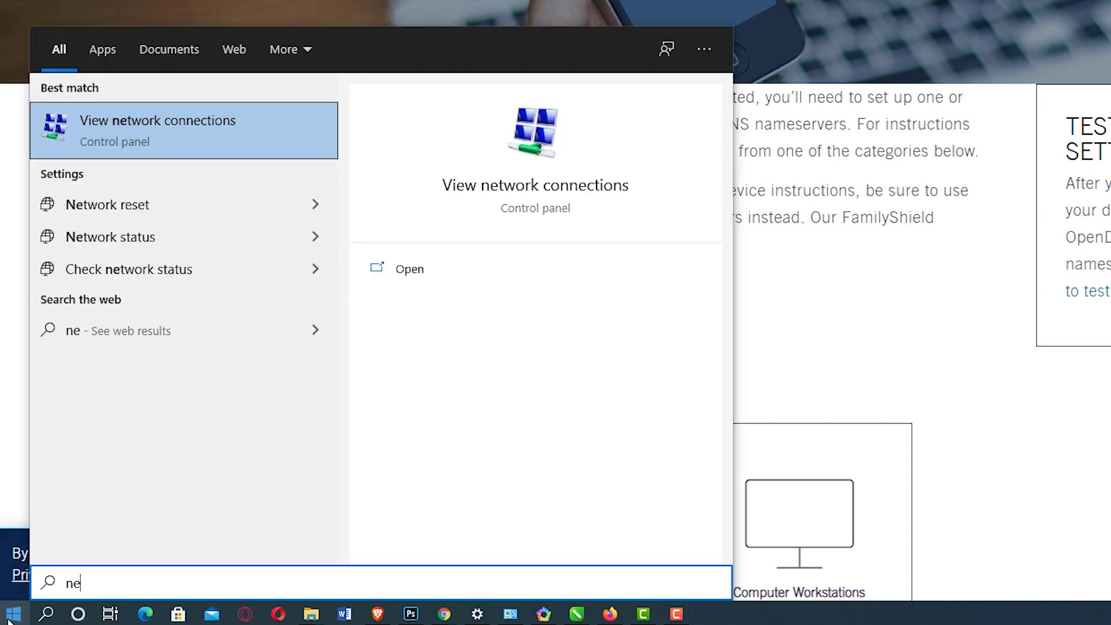
text(two)
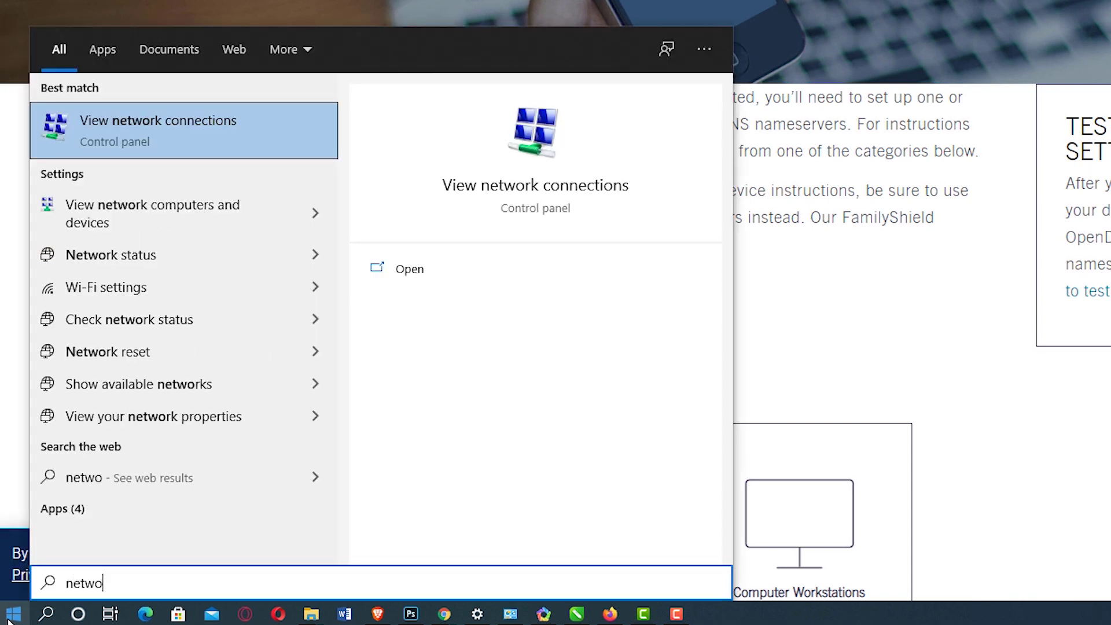
click(168, 137)
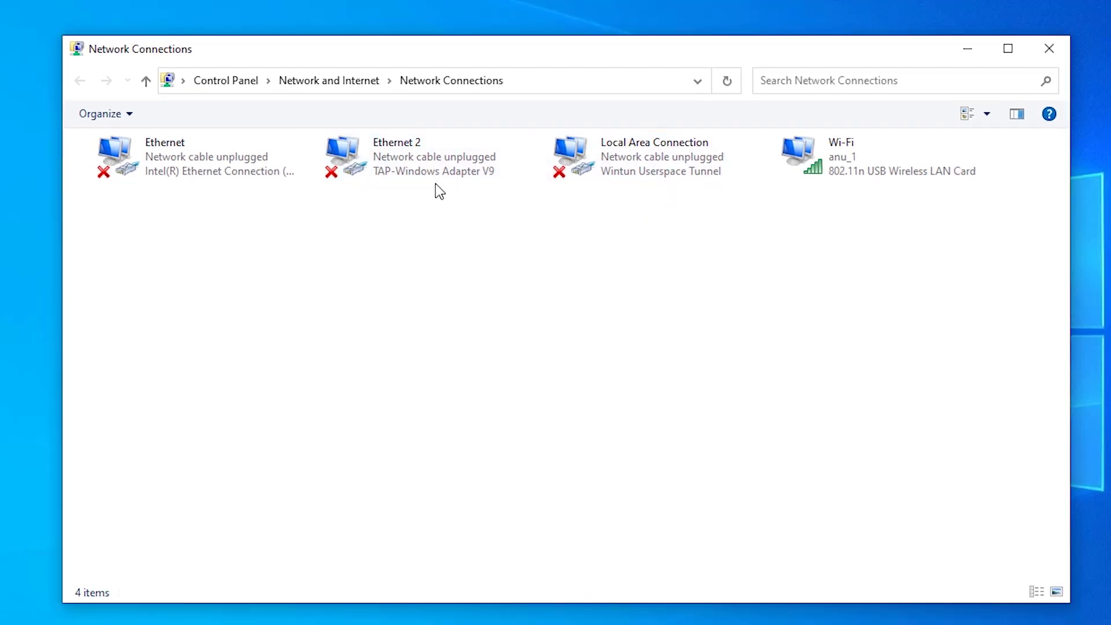
Select the Wi-Fi adapter among the Ethernet adapters and open its Properties dialog
click(474, 173)
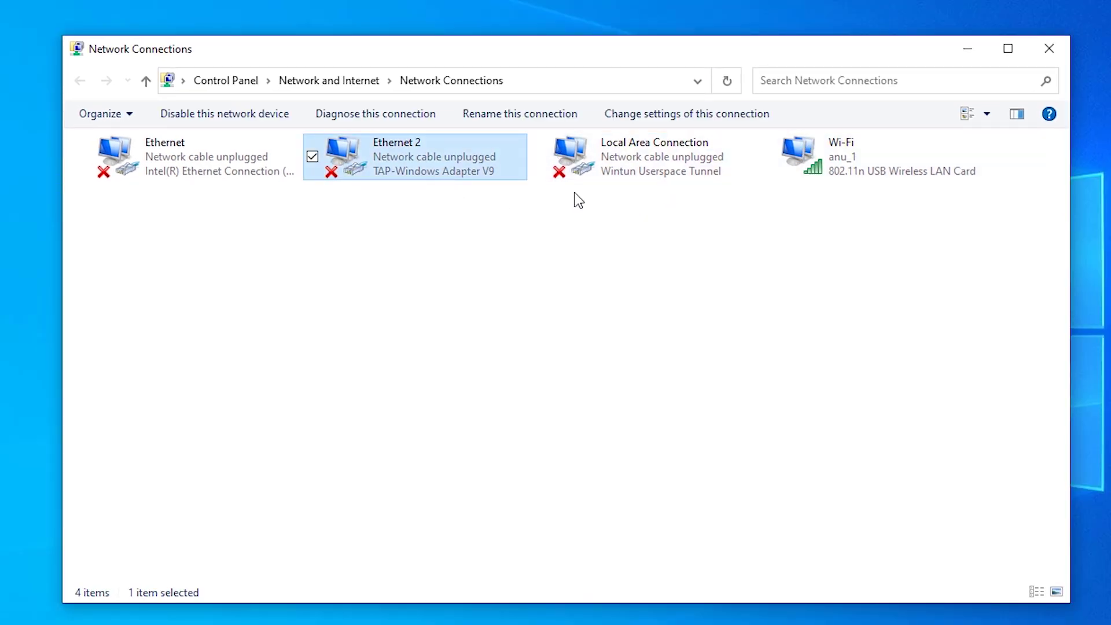
click(877, 157)
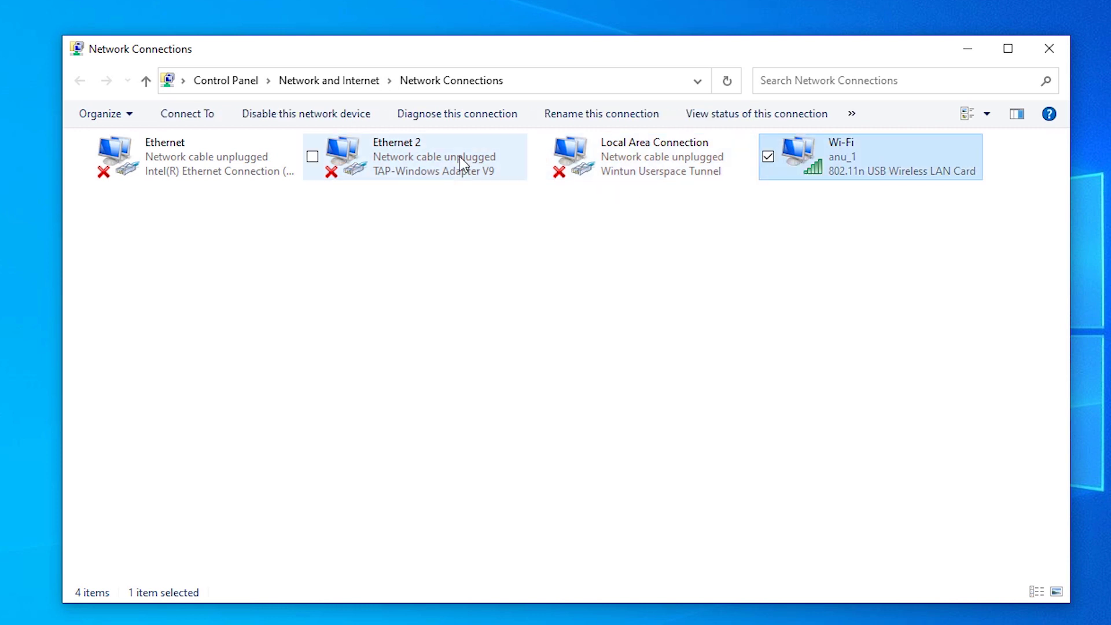
click(183, 171)
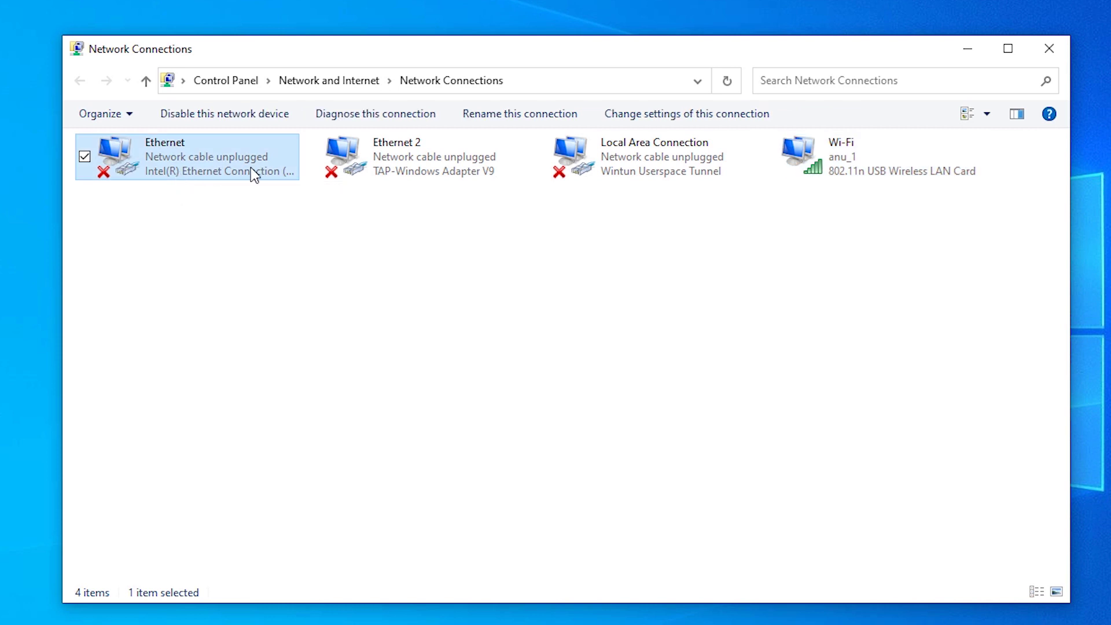
click(426, 156)
click(858, 174)
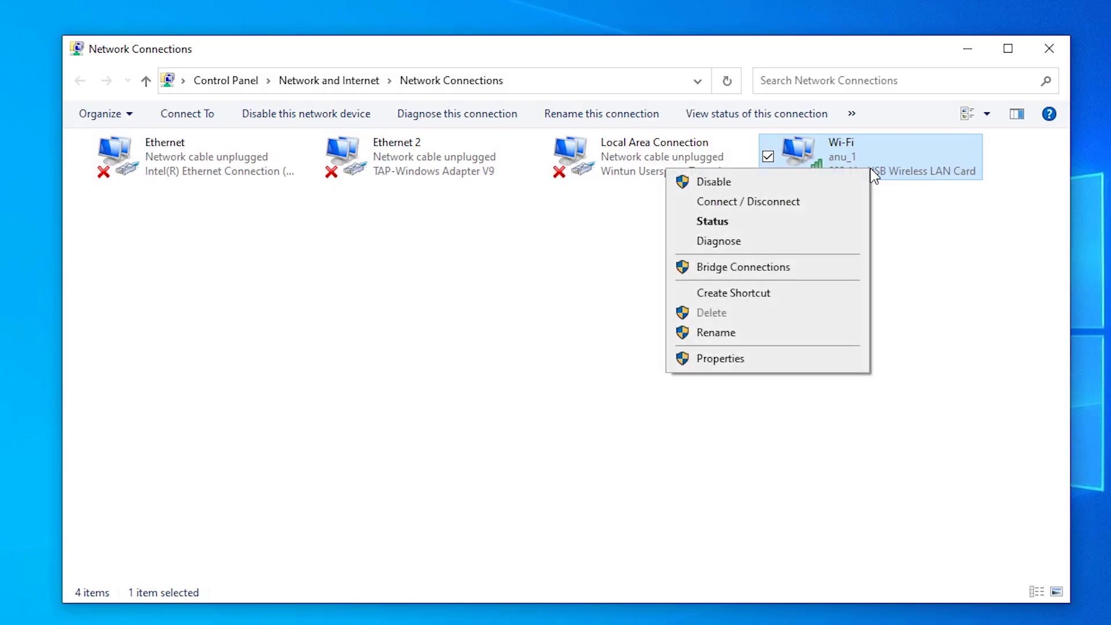
click(729, 365)
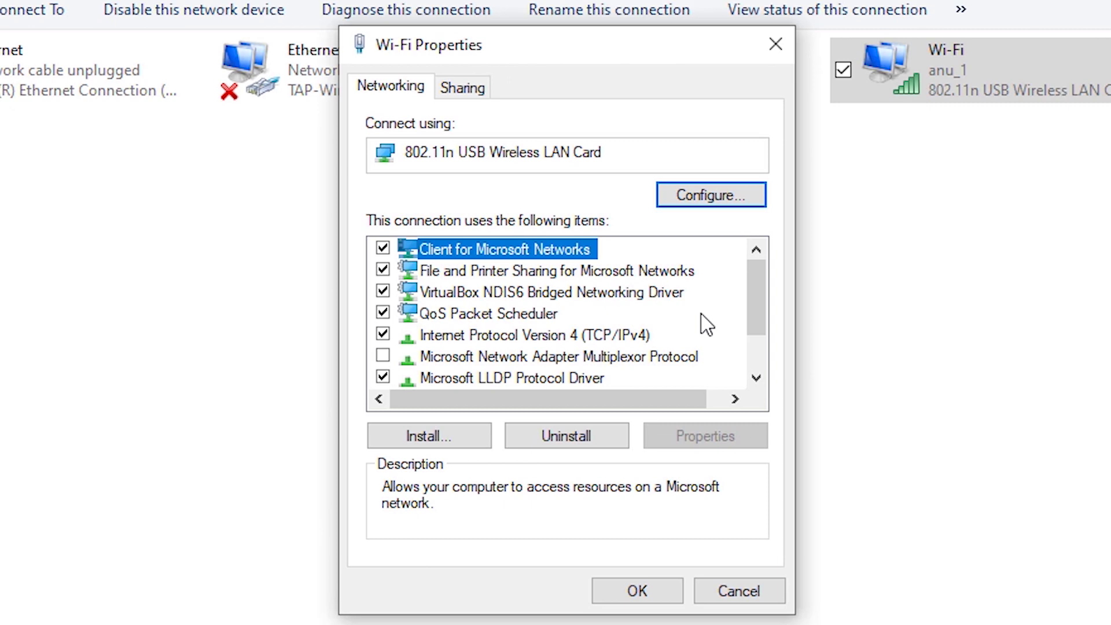
In the Wi-Fi IPv4 settings, use manual DNS with preferred server 208.67.222.123
key(Down)
key(Down)
key(Down)
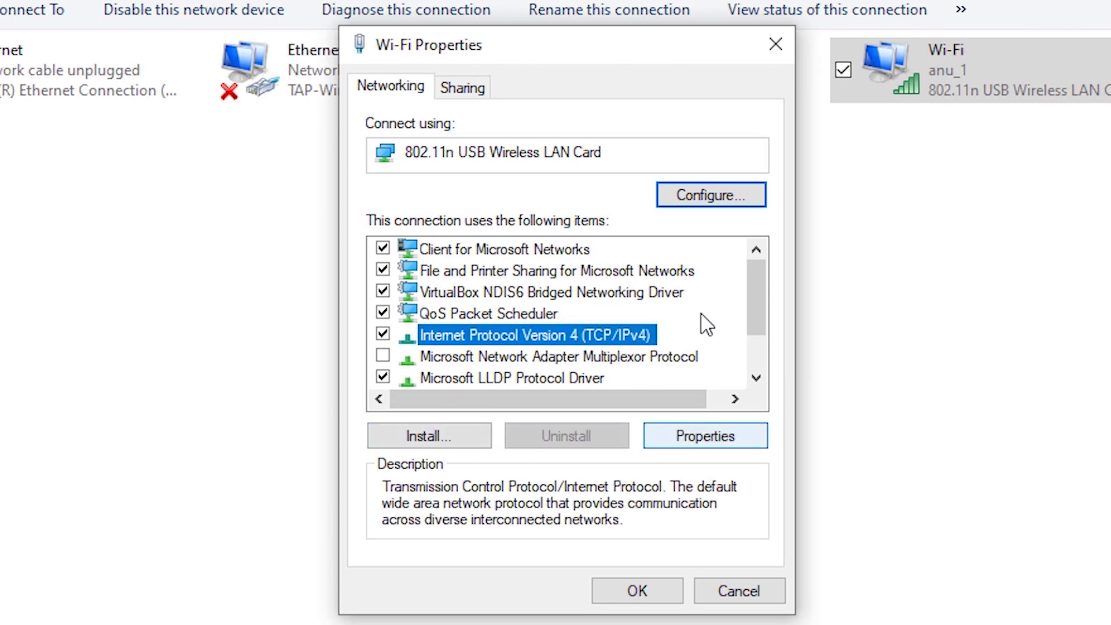
key(Return)
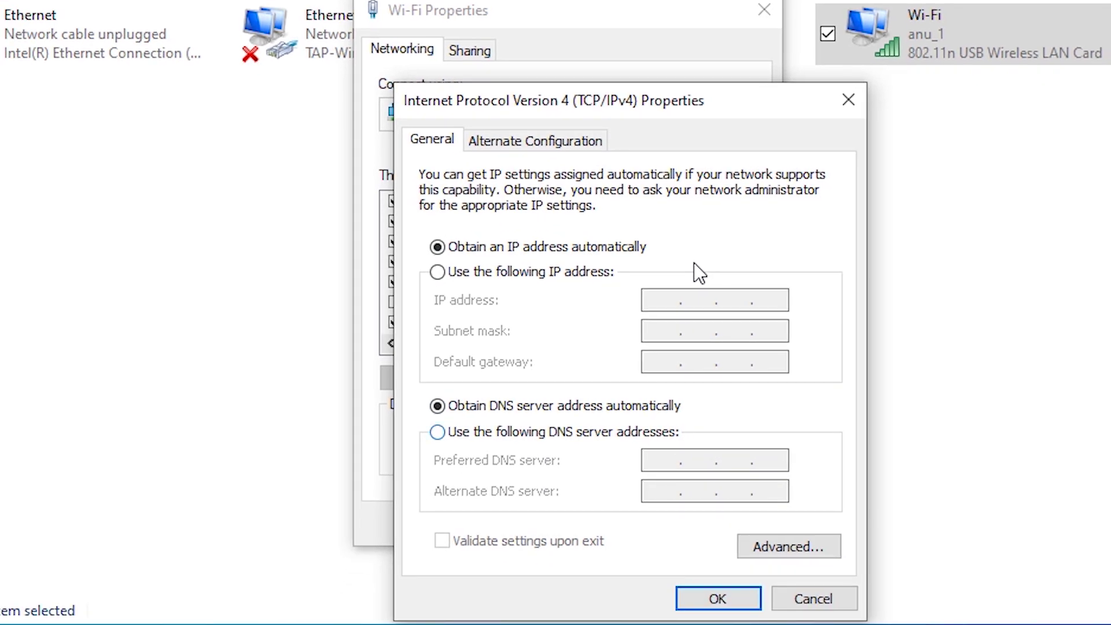
key(space)
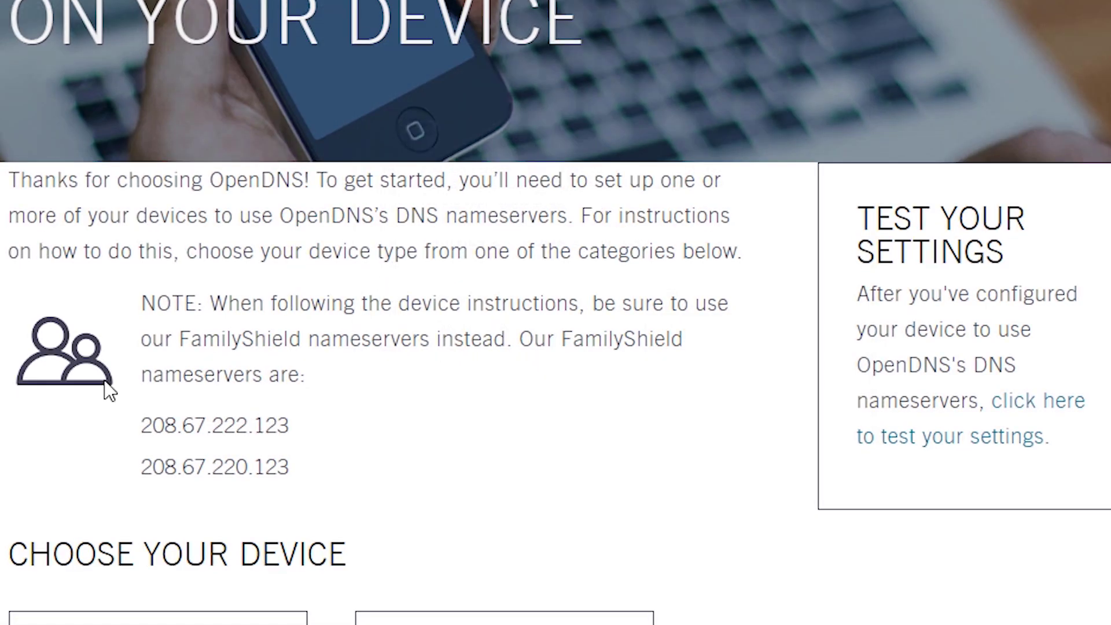
drag(142, 426, 293, 430)
key(ctrl+c)
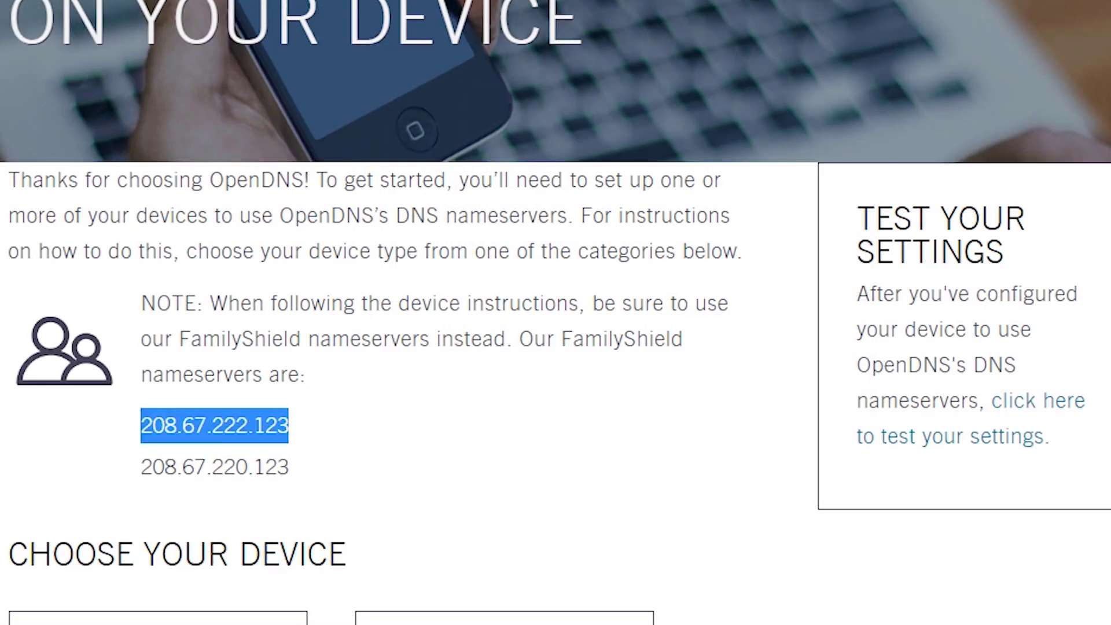
key(alt+Tab)
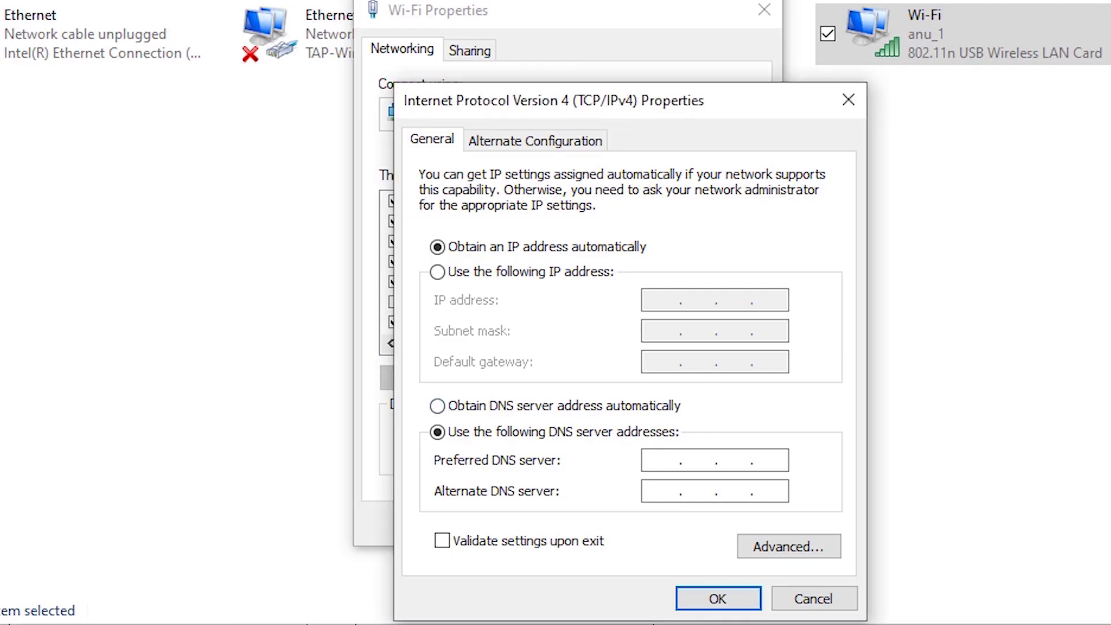
key(ctrl+v)
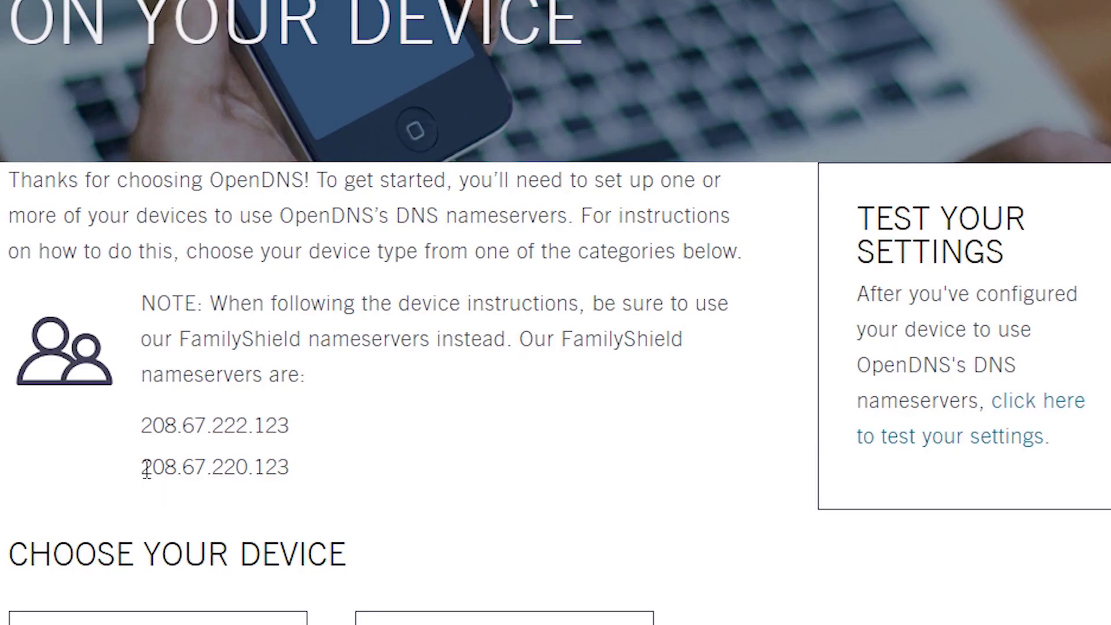
Add 208.67.220.123 as the alternate DNS server, confirm, and close the adapter properties
drag(141, 470, 307, 475)
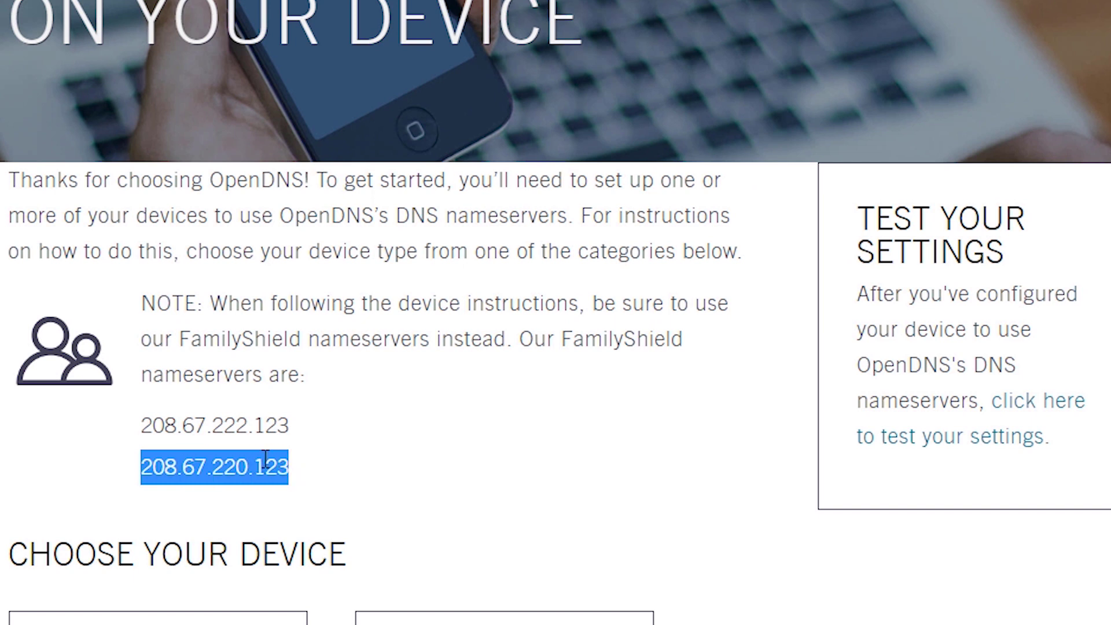
right_click(265, 460)
click(309, 477)
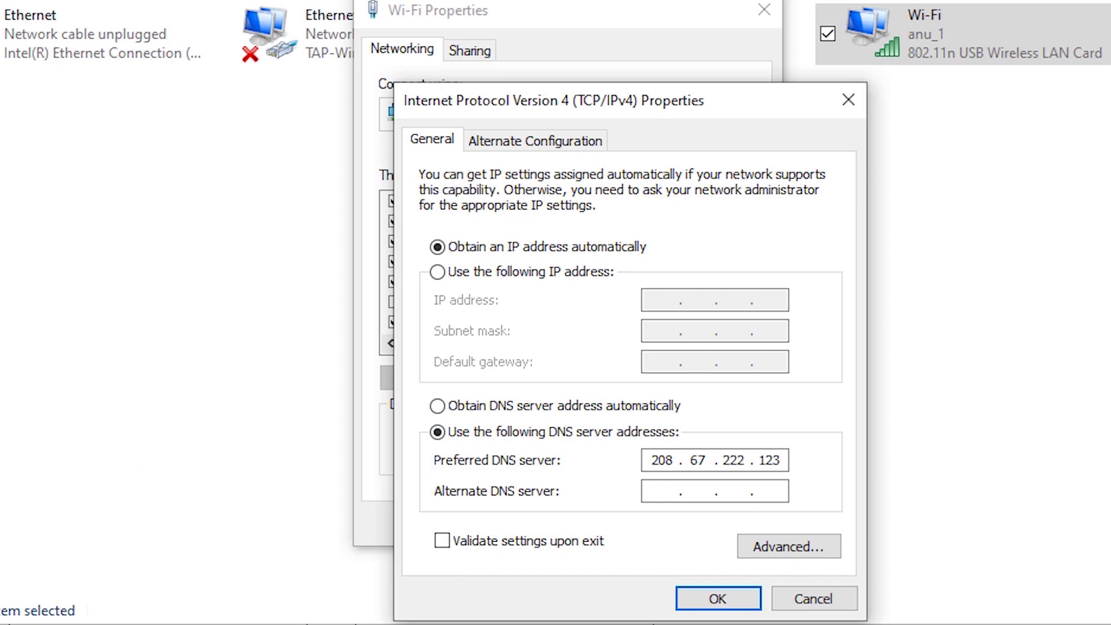
key(Tab)
key(ctrl+v)
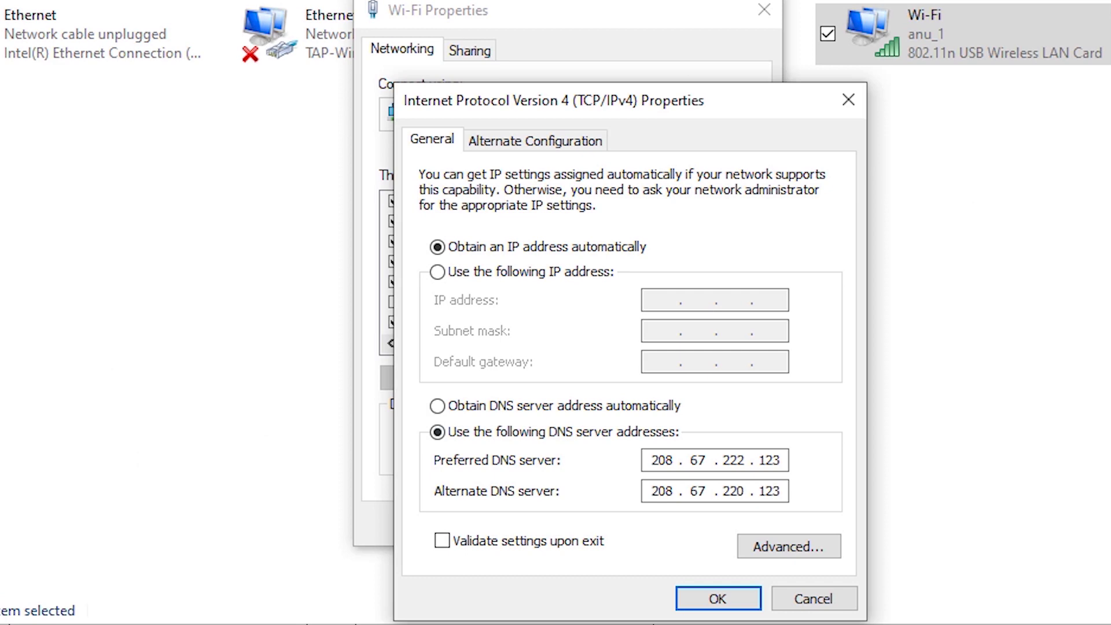
key(Return)
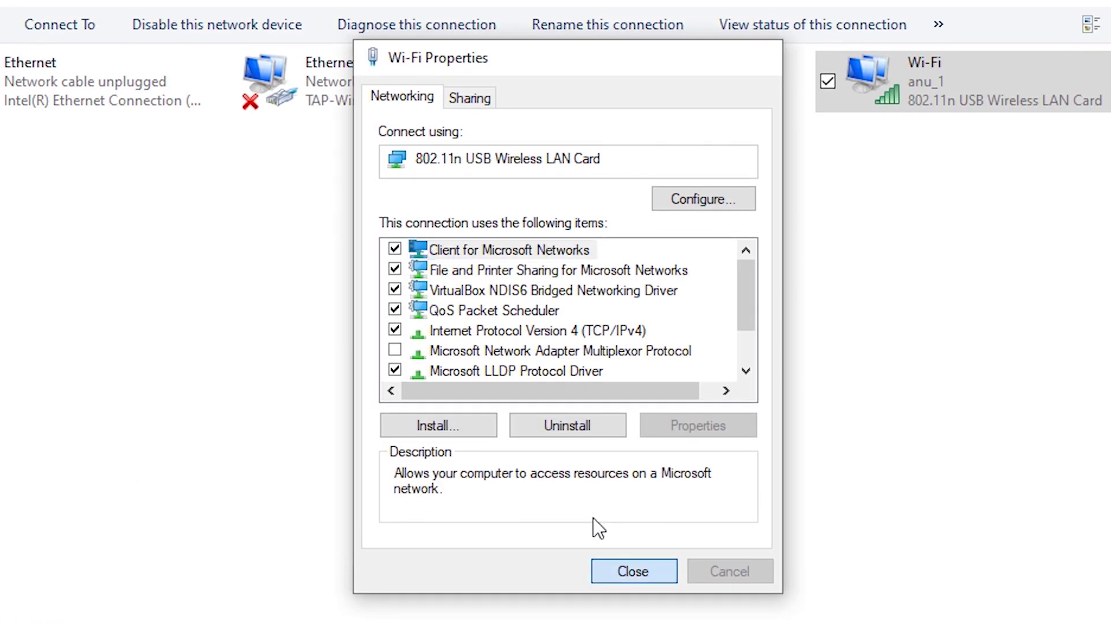
click(633, 523)
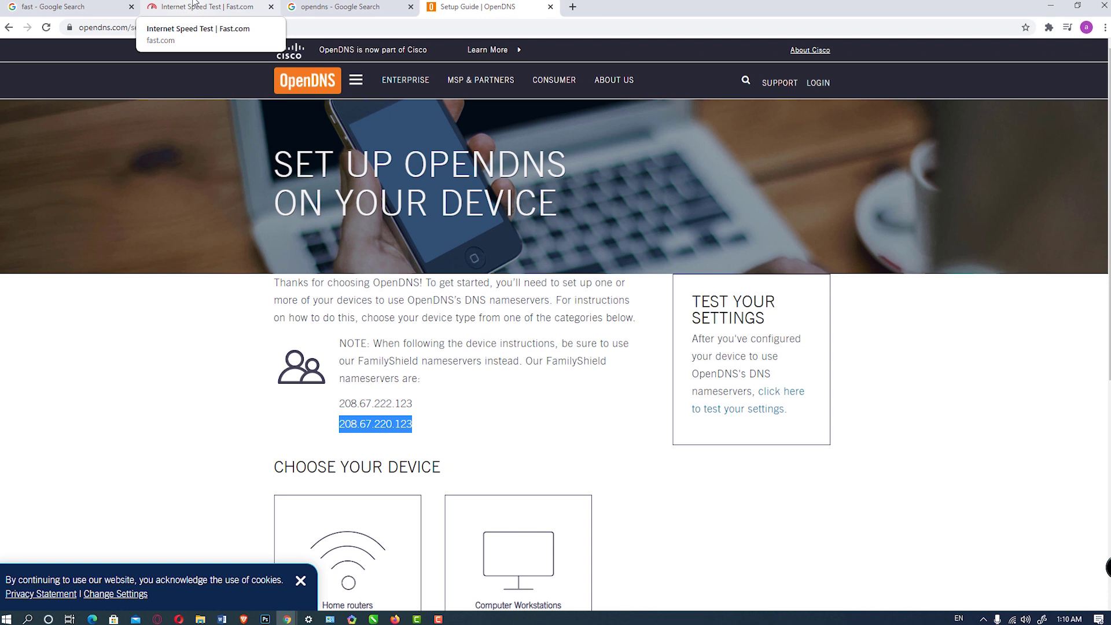
Rerun the Fast.com speed test, which still shows 19 Mbps, and open a blank tab
click(196, 7)
click(699, 323)
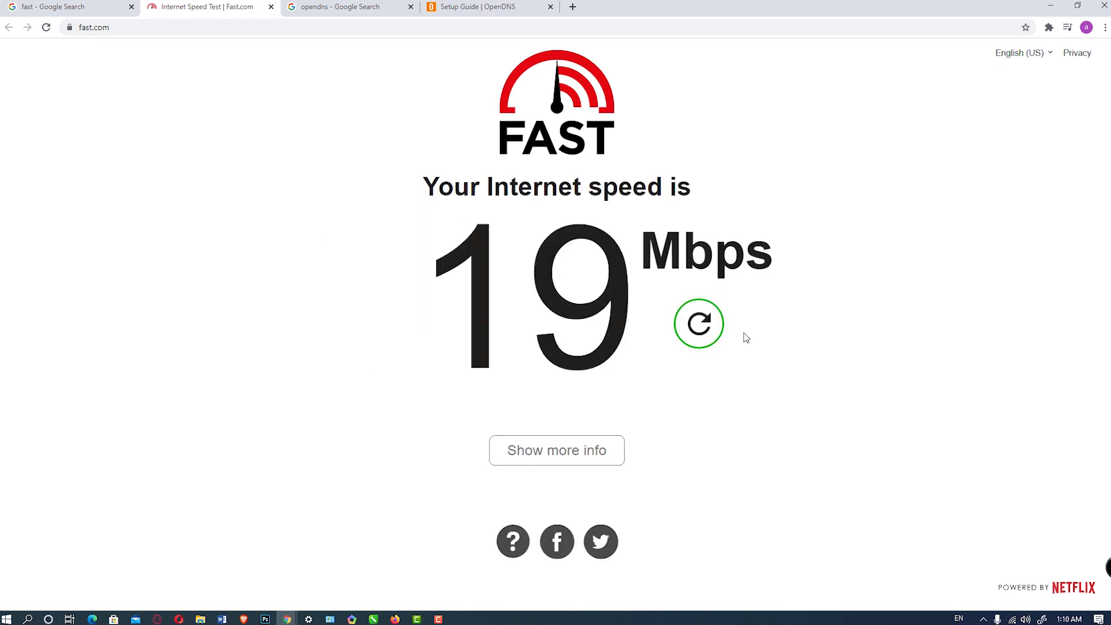
click(573, 7)
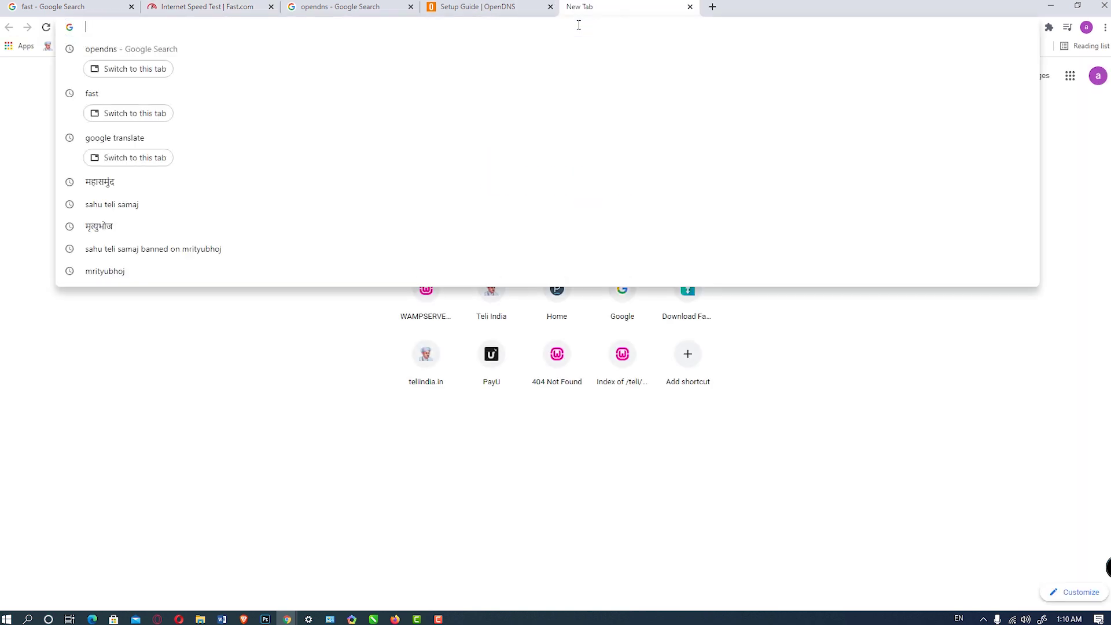
text(por)
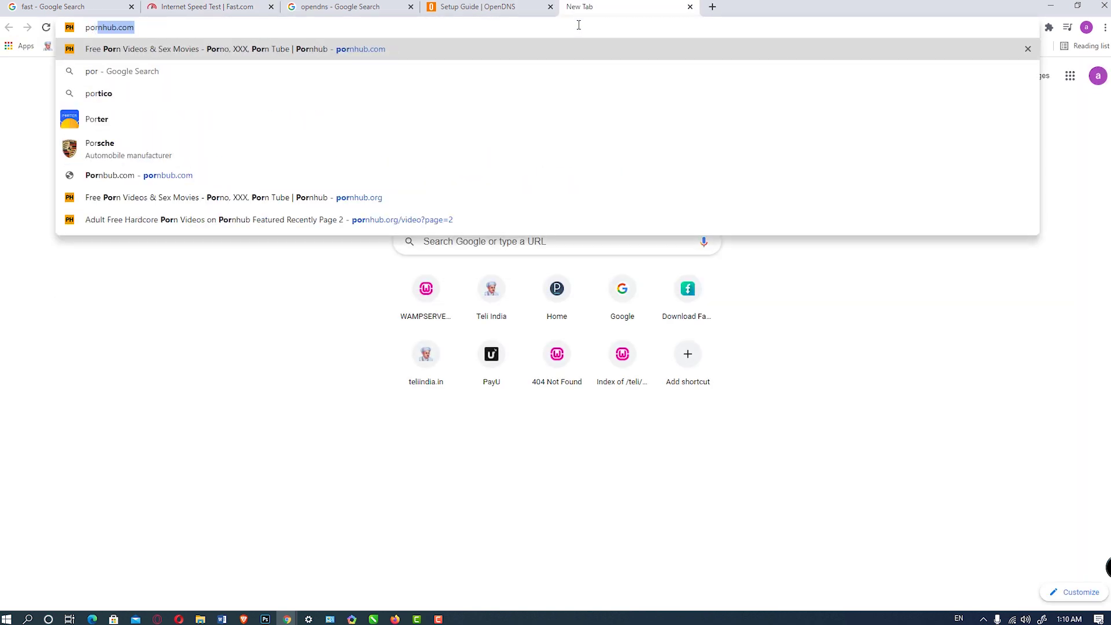